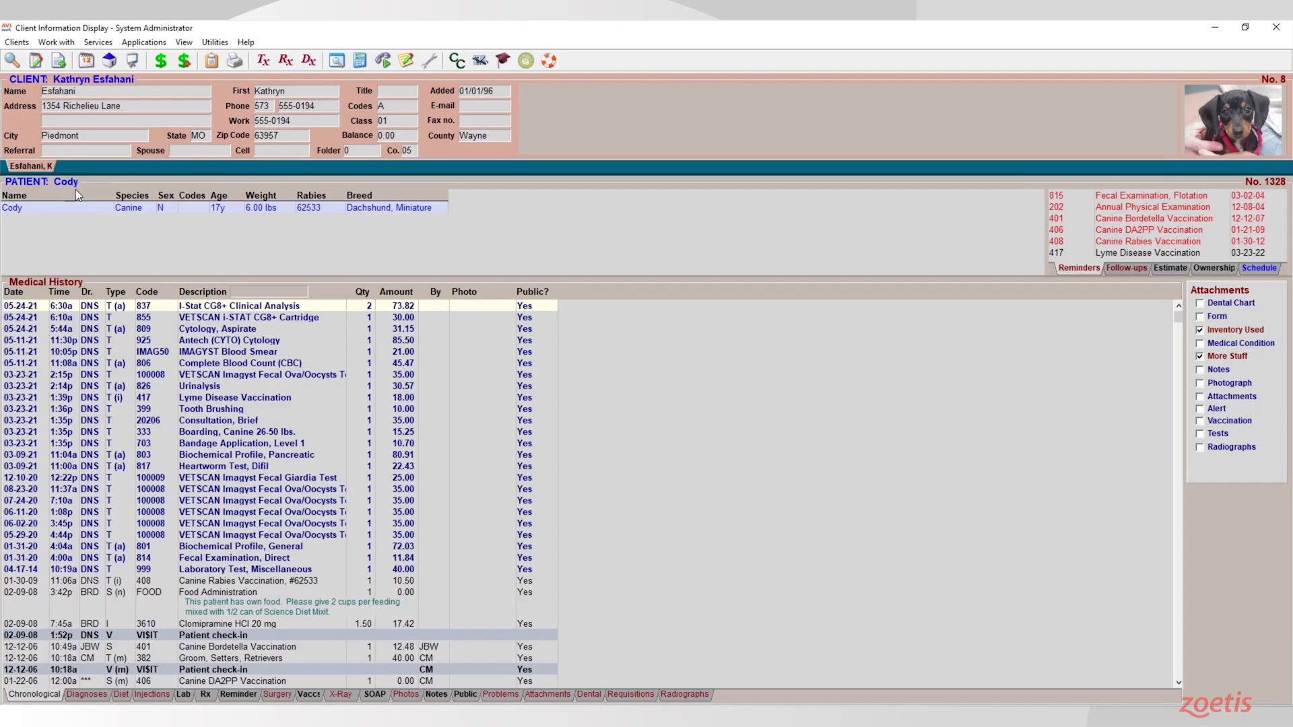
Post the VETSCAN IMAGYST Digital Cytology treatment to Cody's history and confirm it to the whiteboard
key(Insert)
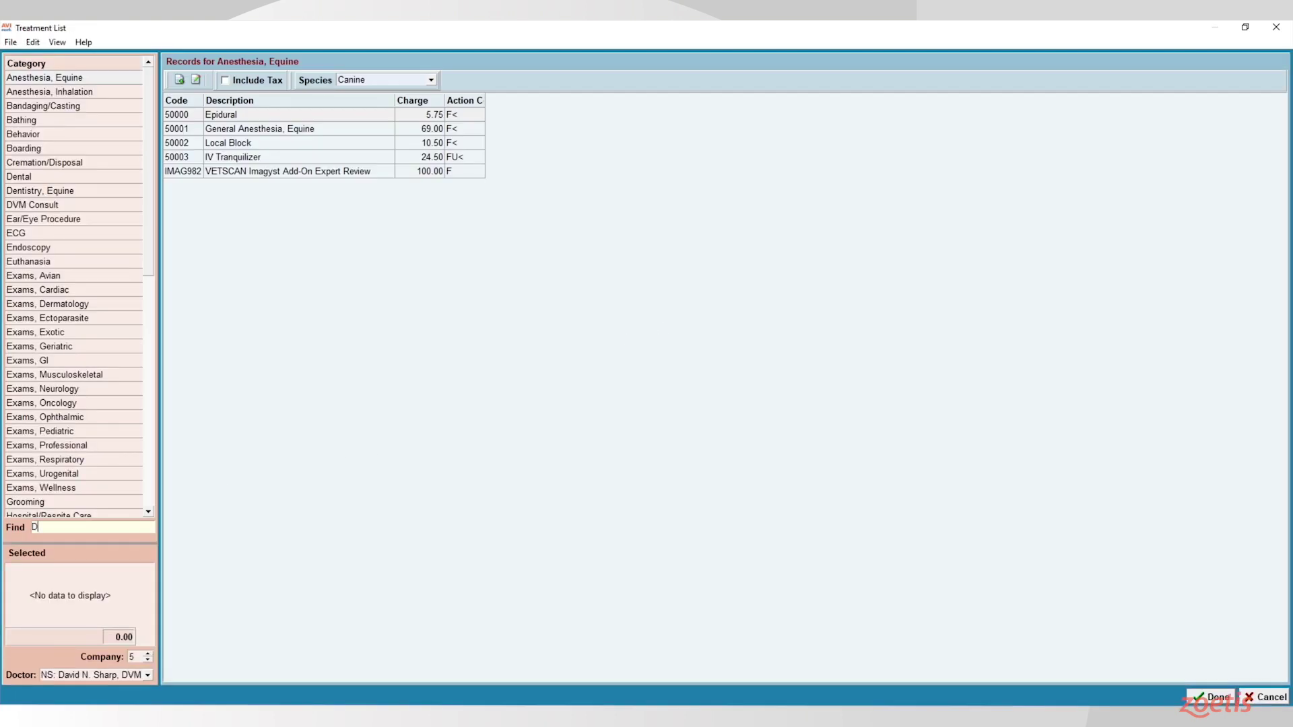
text(IGITAL)
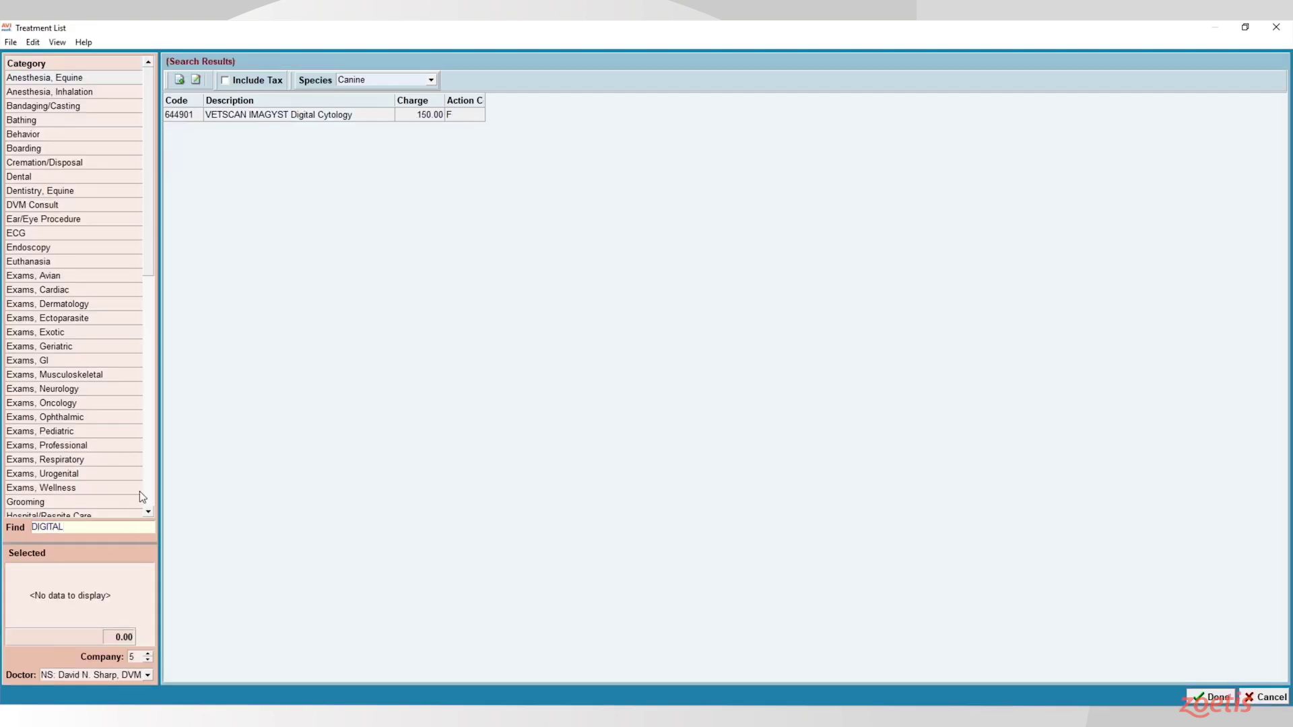
double_click(280, 113)
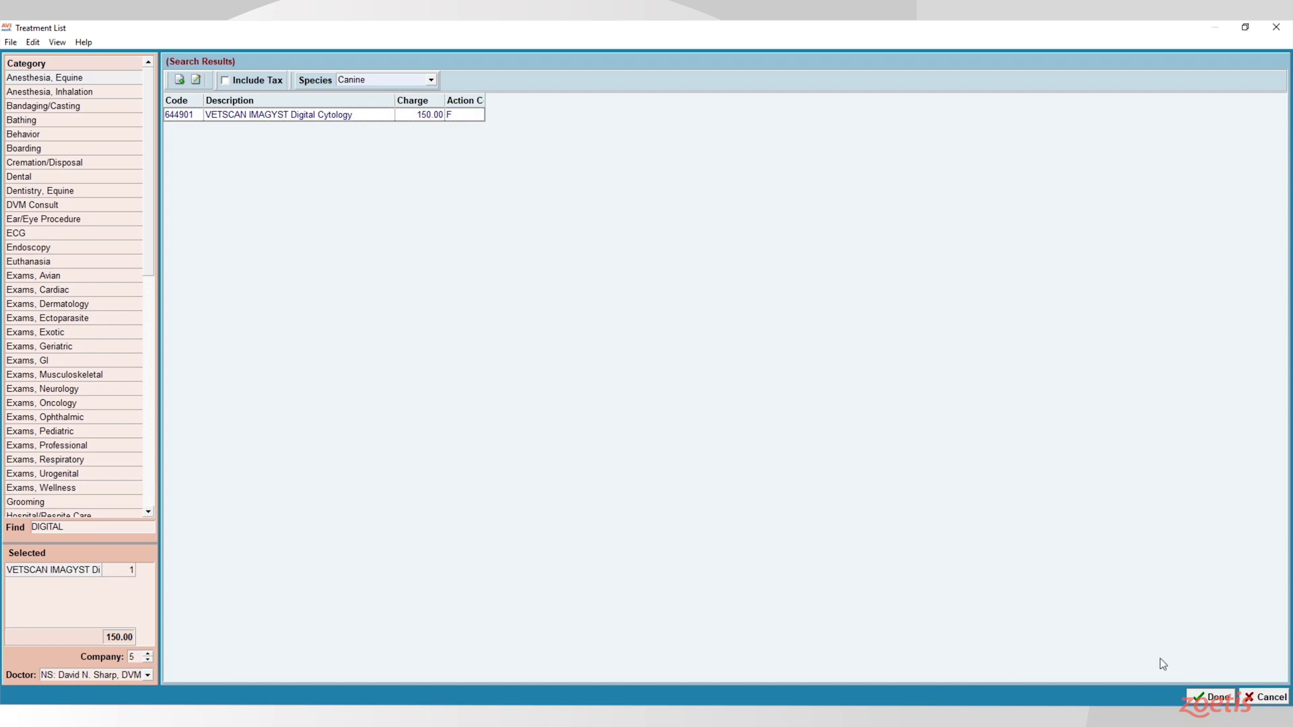
click(1209, 695)
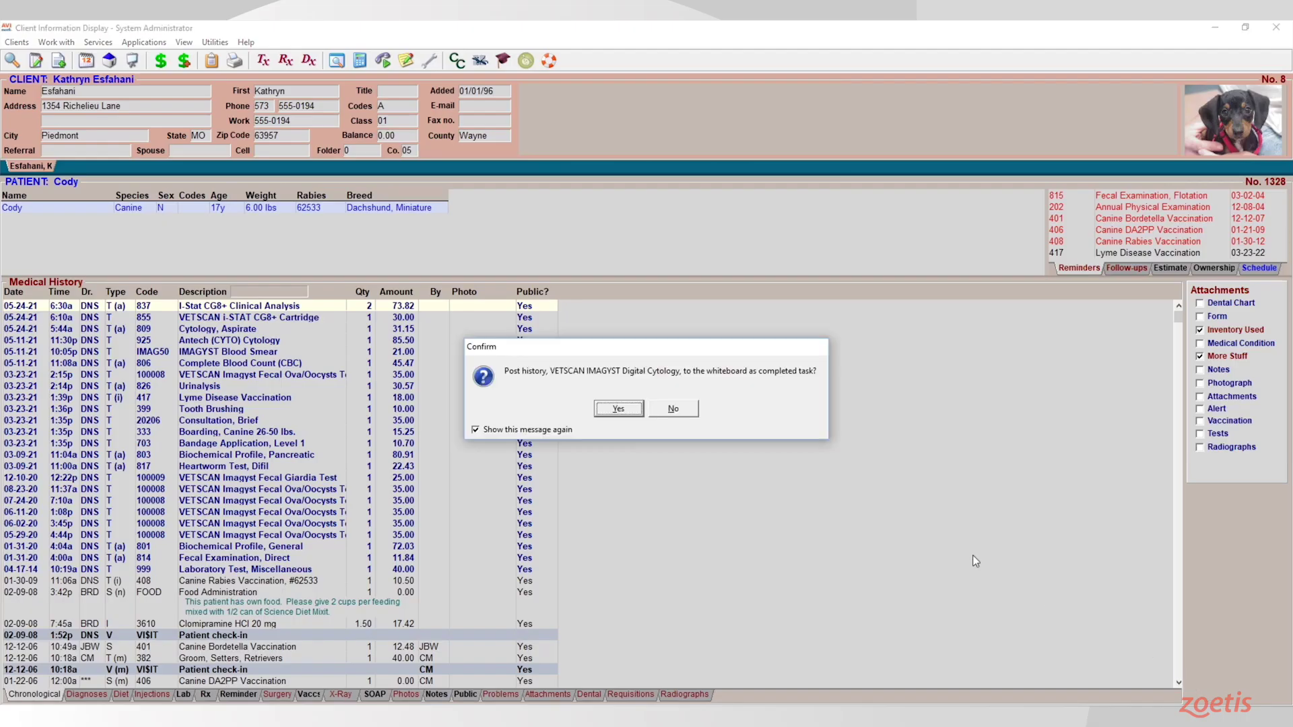
click(618, 409)
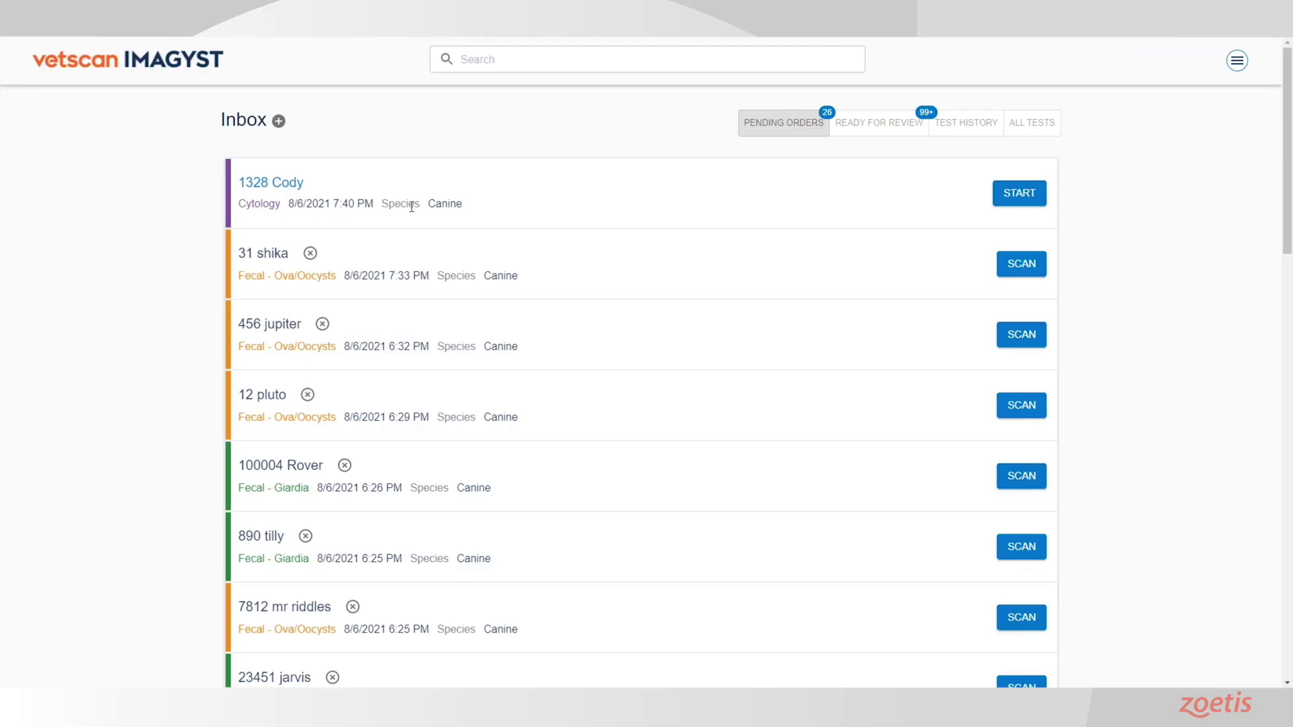
Start Cody's pending order, then add a new Canine Cytology test for patient 1328
click(1022, 196)
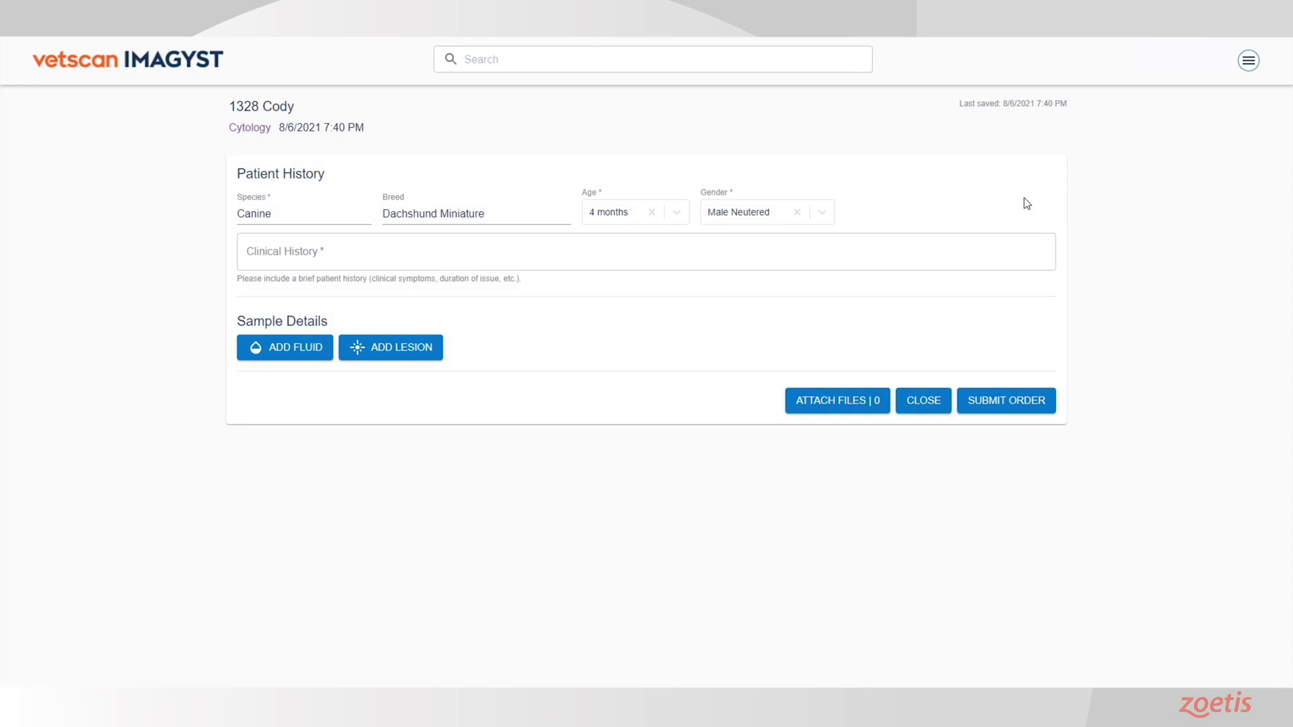
click(923, 400)
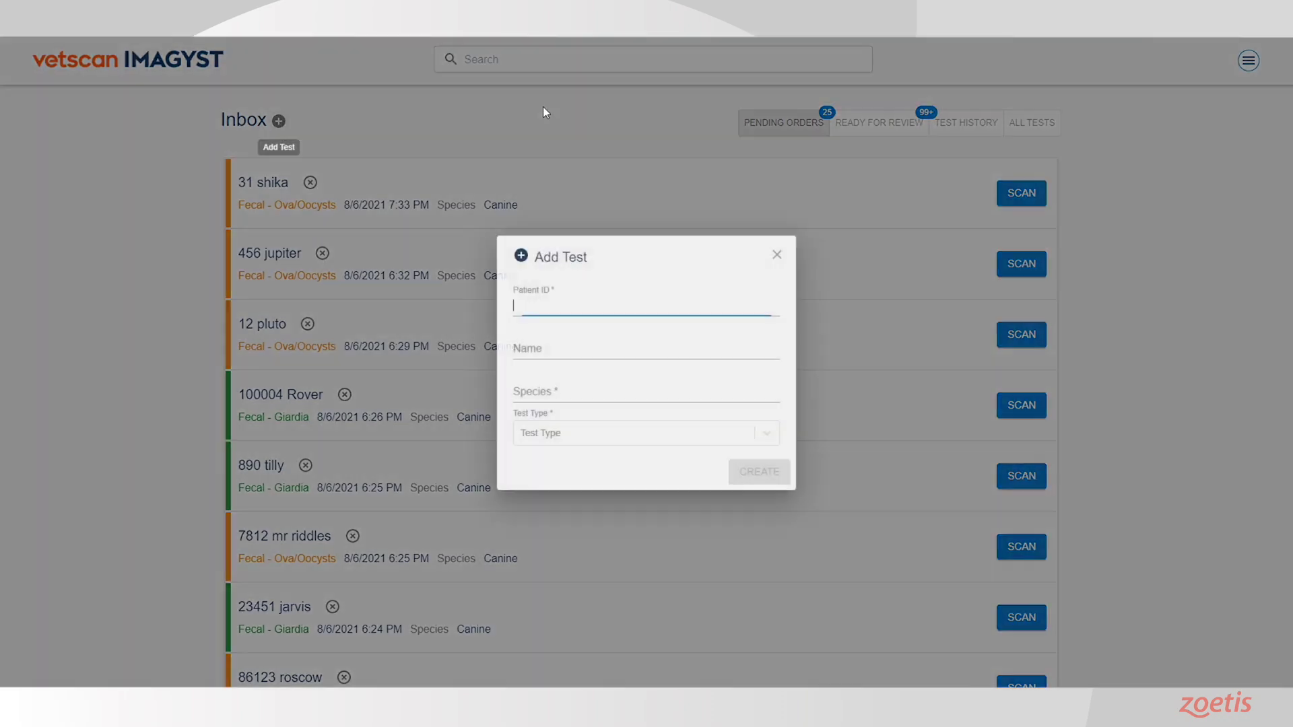
text(1328)
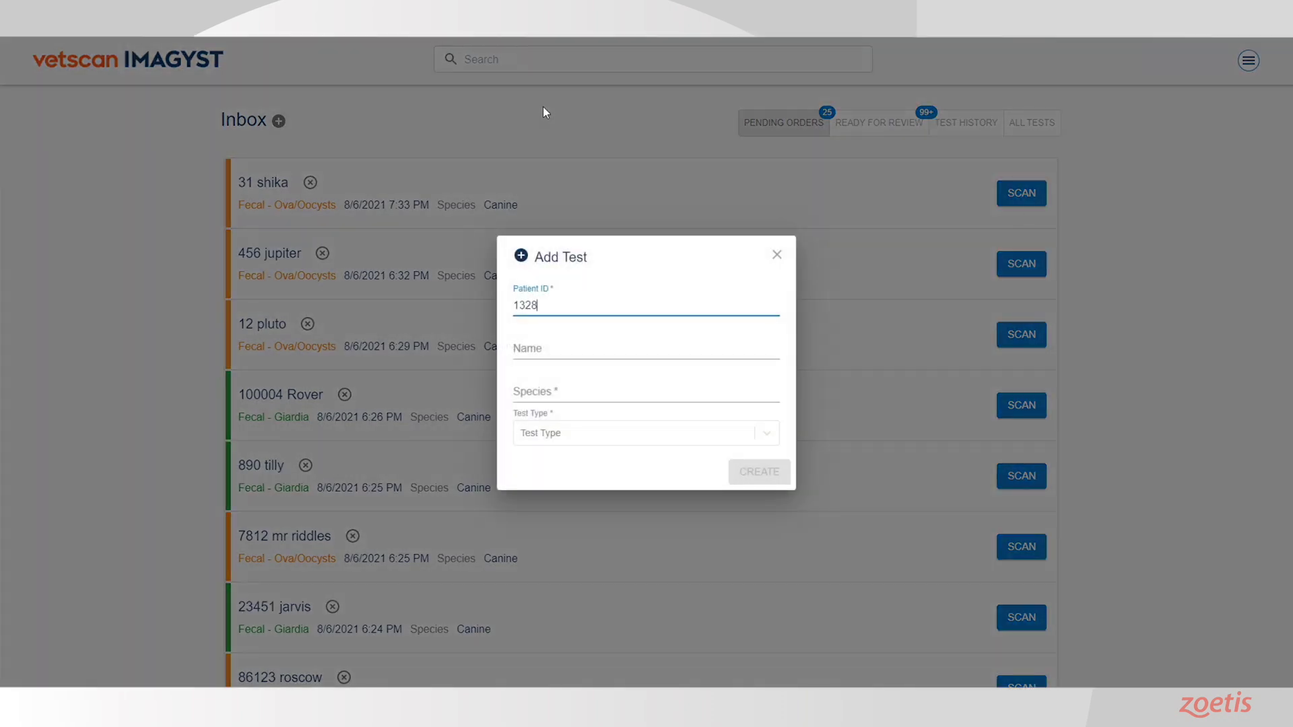
click(583, 346)
text(Cody)
click(581, 391)
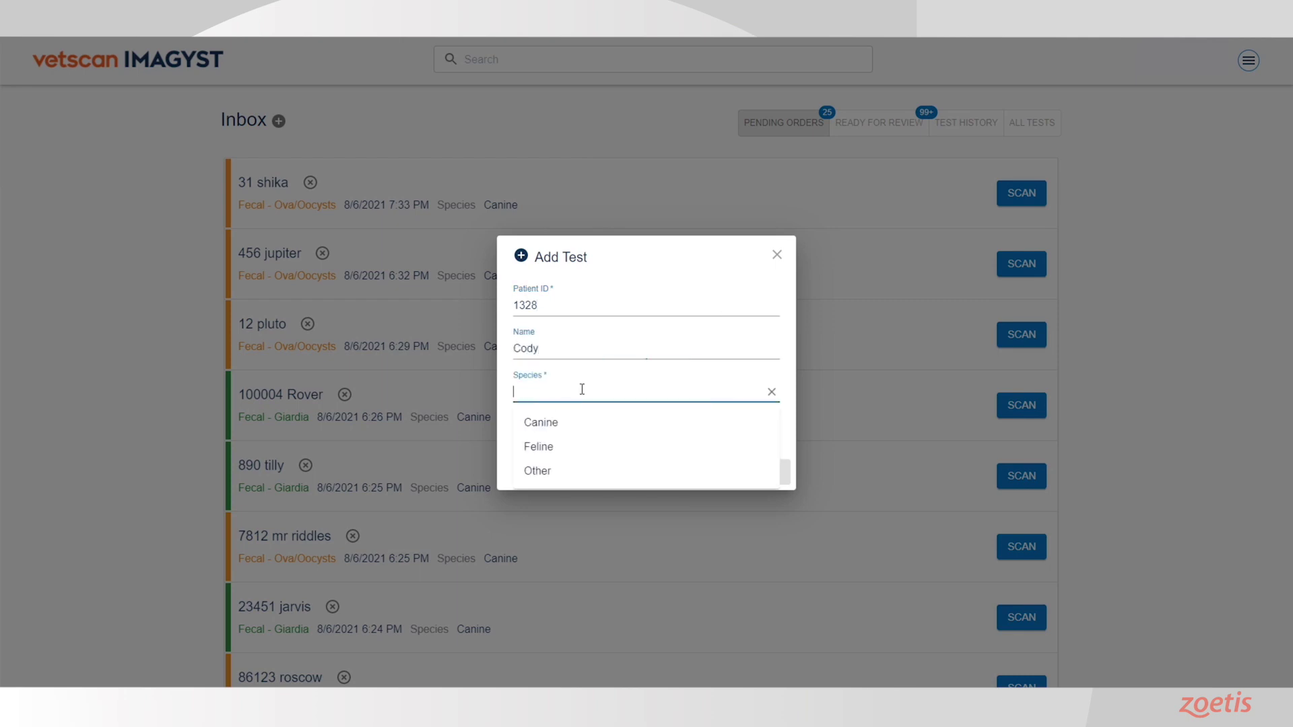
click(577, 421)
click(577, 467)
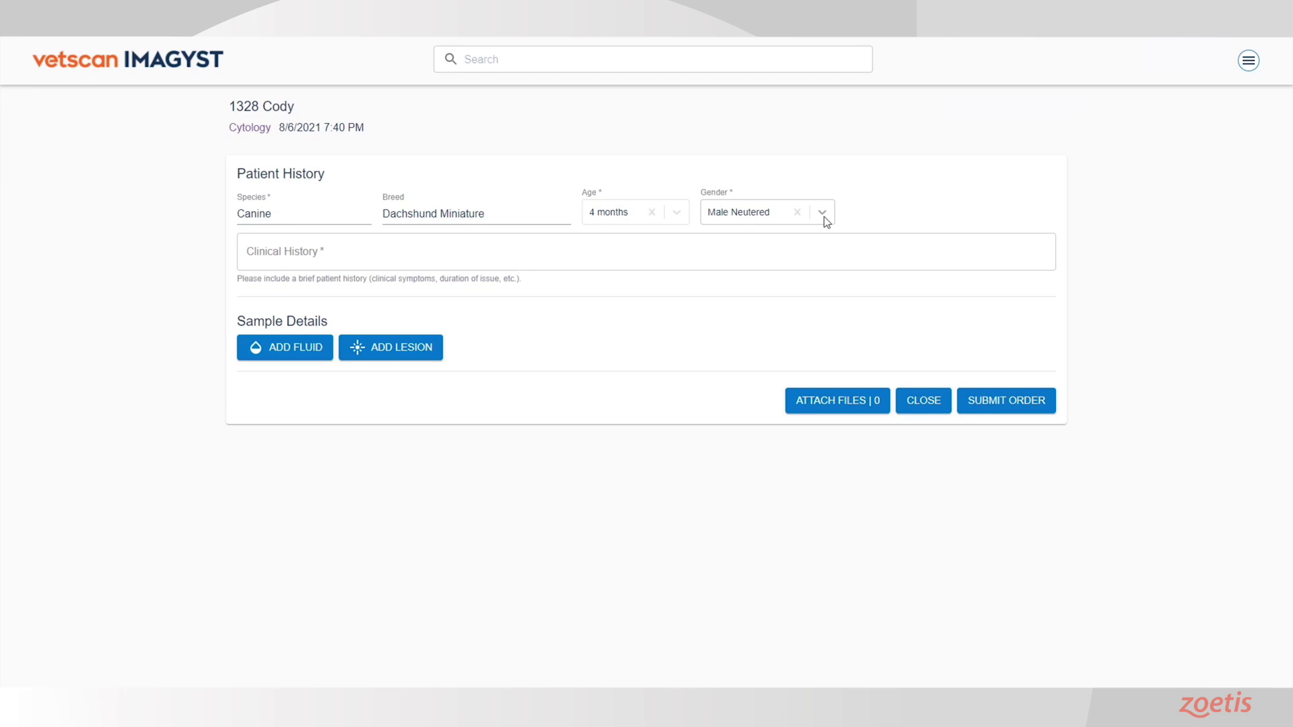
click(770, 249)
text(pro)
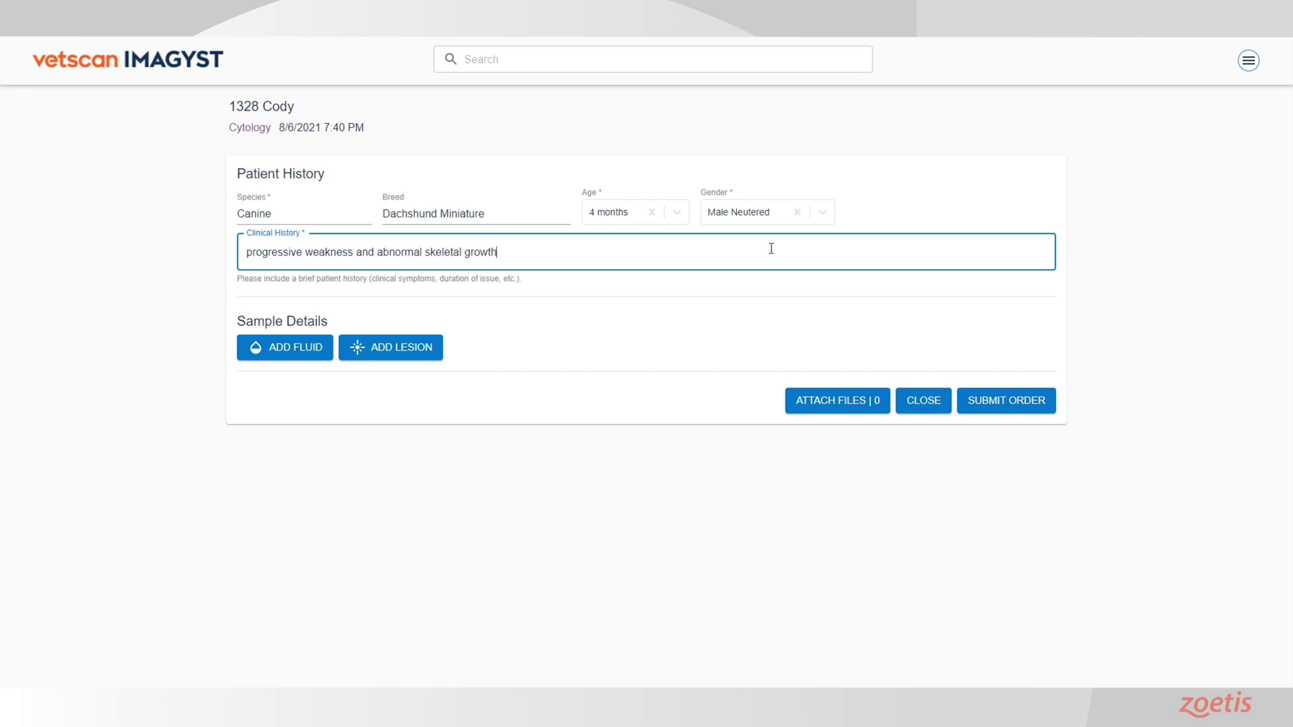
click(774, 465)
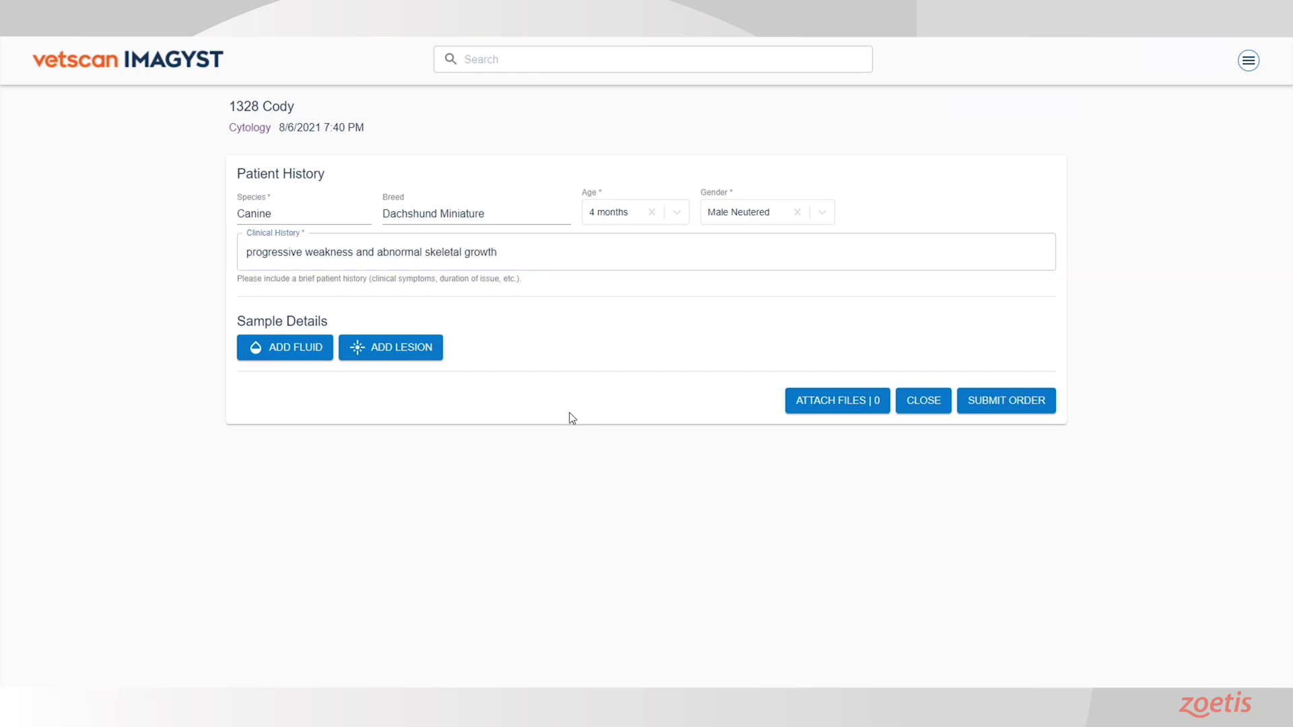
click(382, 357)
text(whole blood)
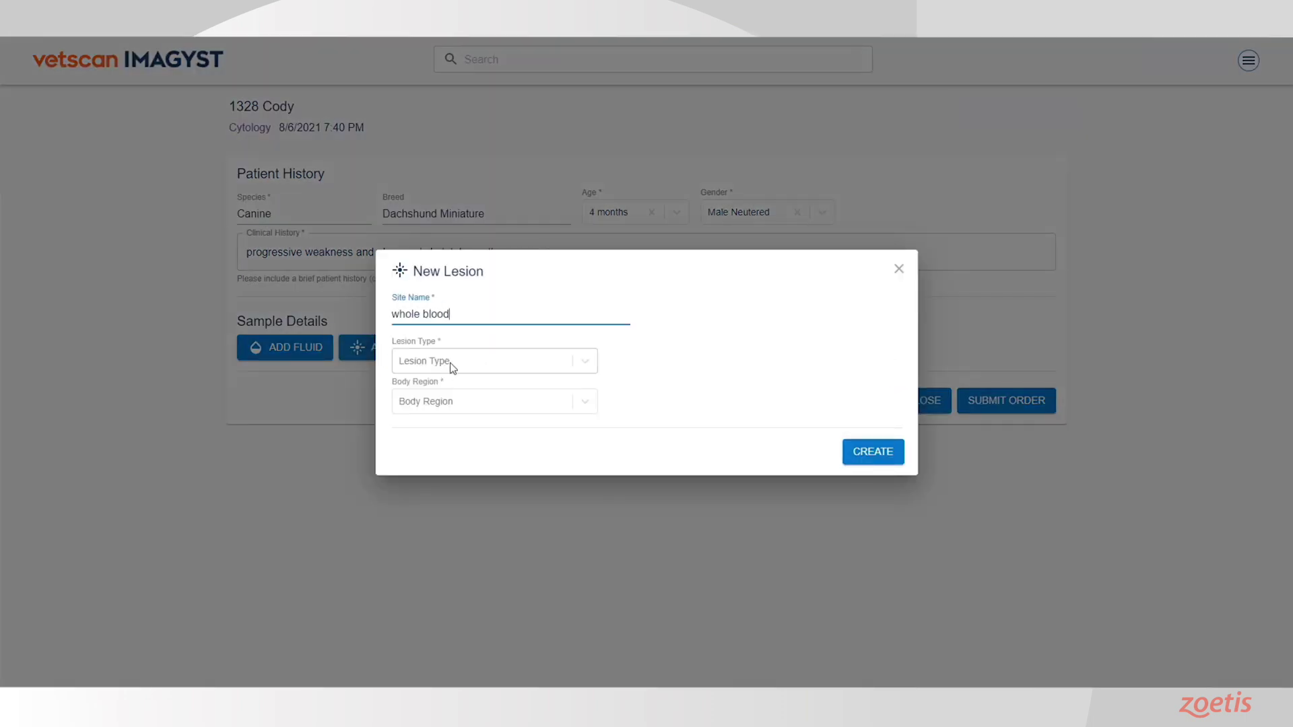
click(452, 368)
click(449, 491)
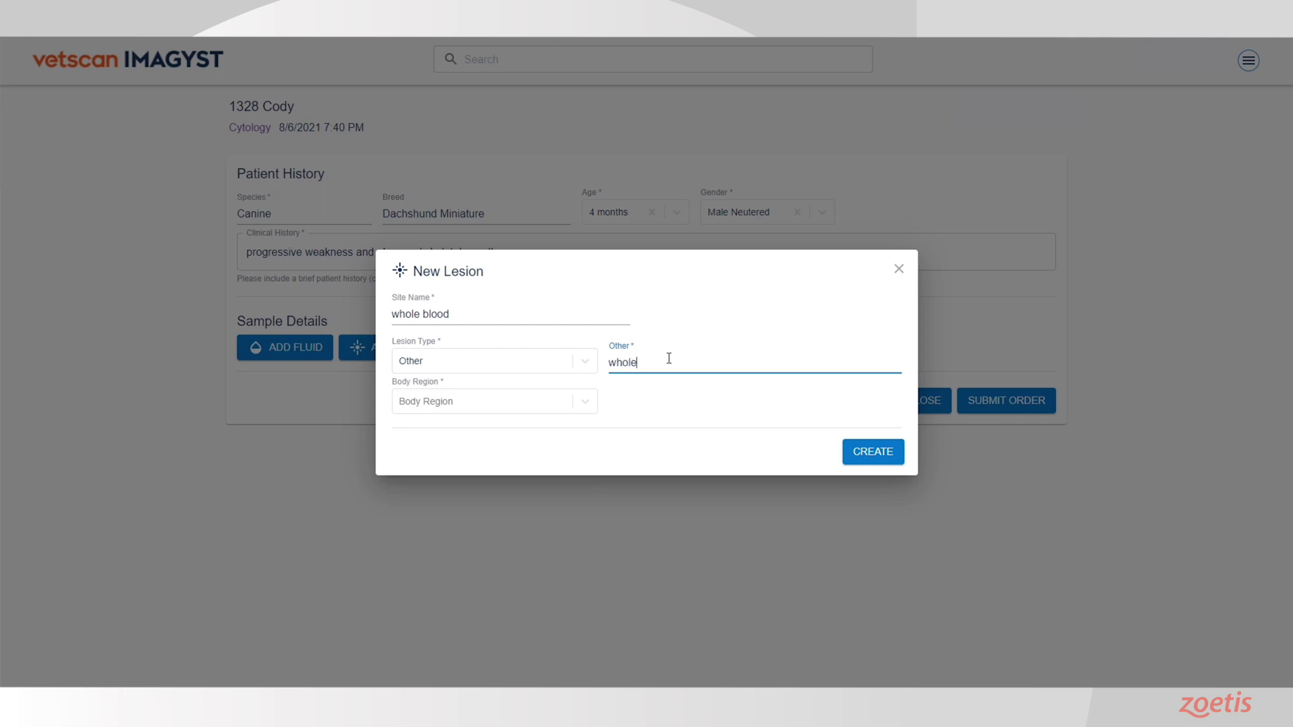
text(blood)
click(572, 401)
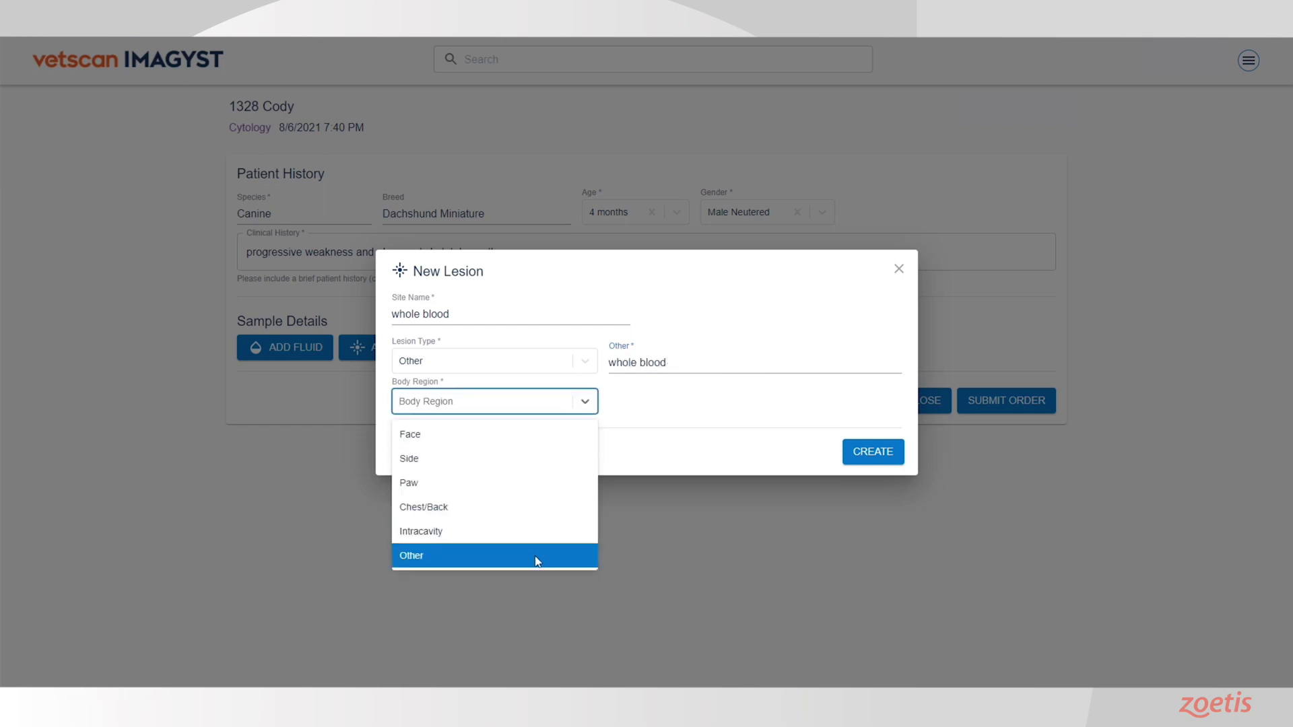
click(536, 557)
text(peripheral venipuncture)
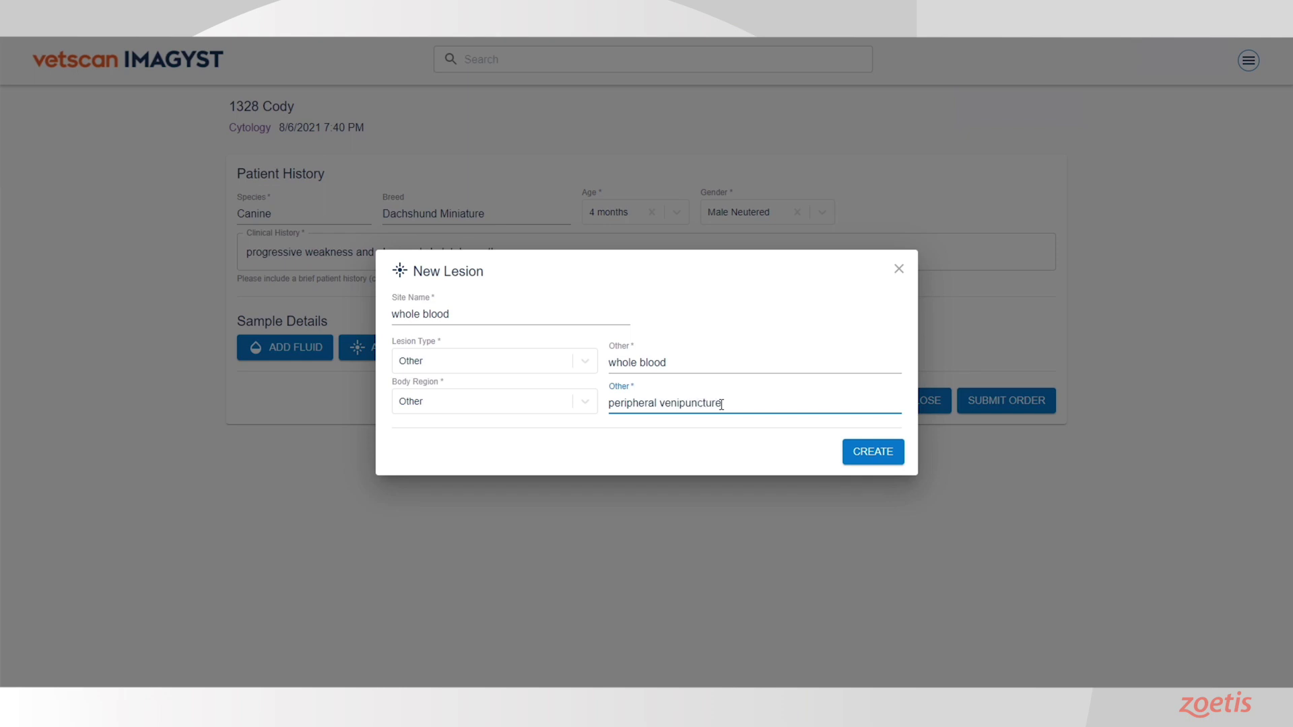
click(864, 462)
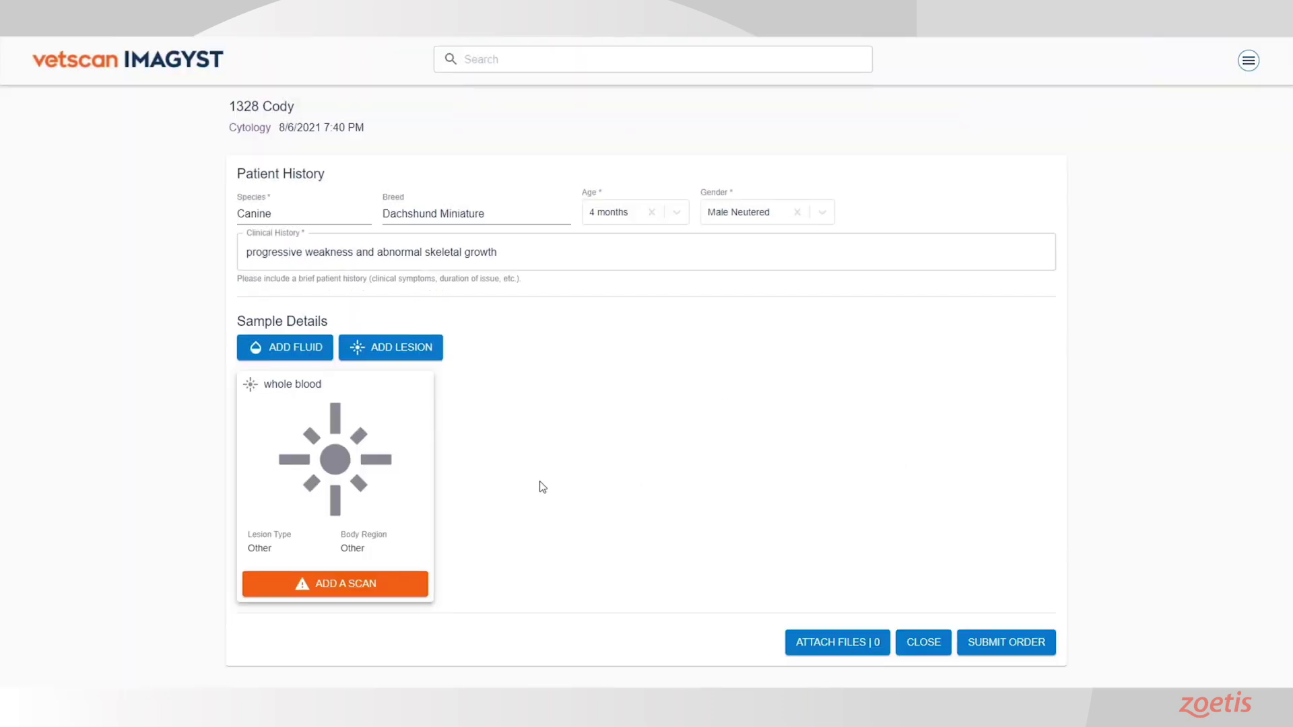
click(400, 505)
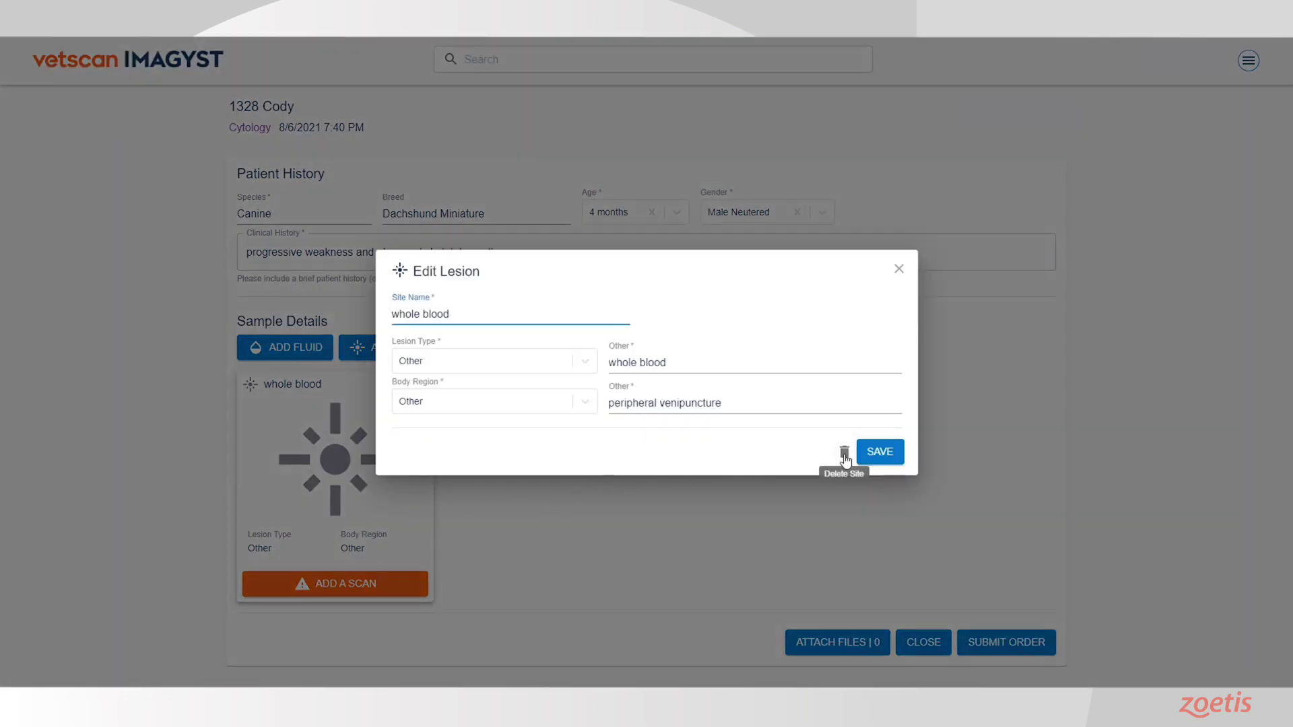
click(874, 452)
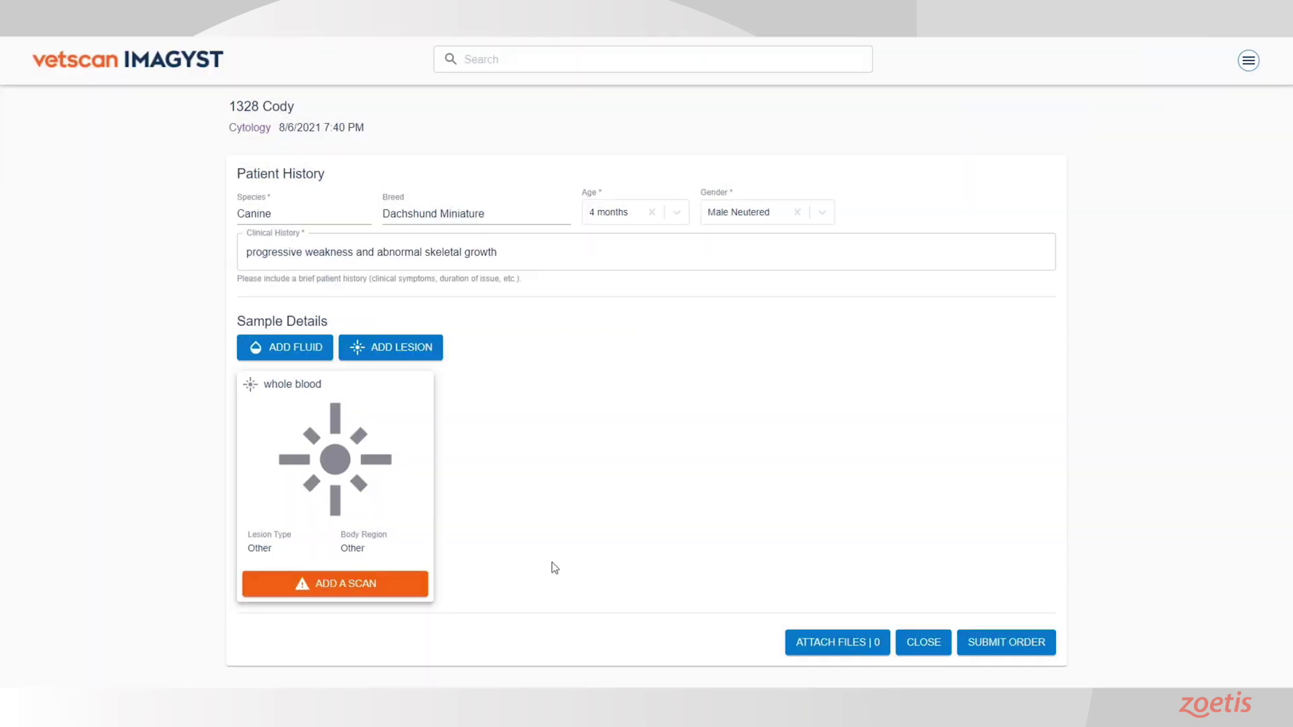
Add a scan for the whole blood site, bringing up the Scan whole blood dialog
click(384, 592)
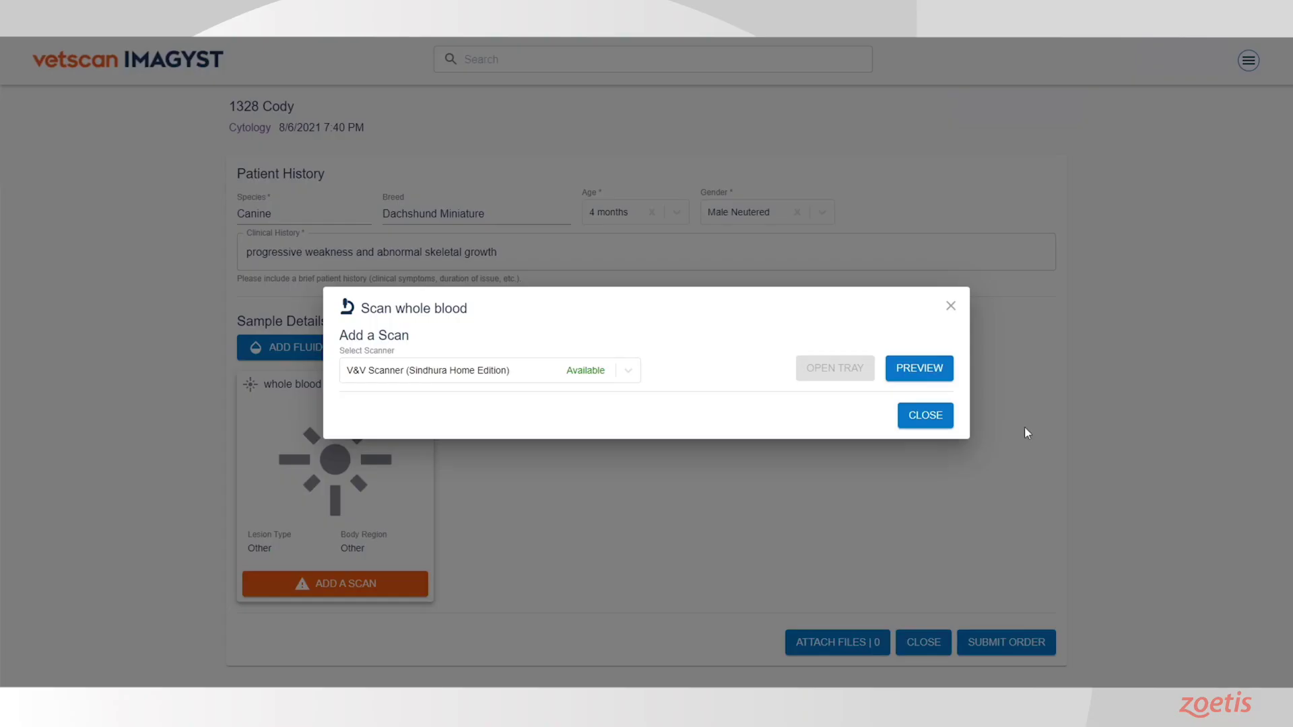
Preview the whole blood slide and run the full scan of the outlined area
click(932, 375)
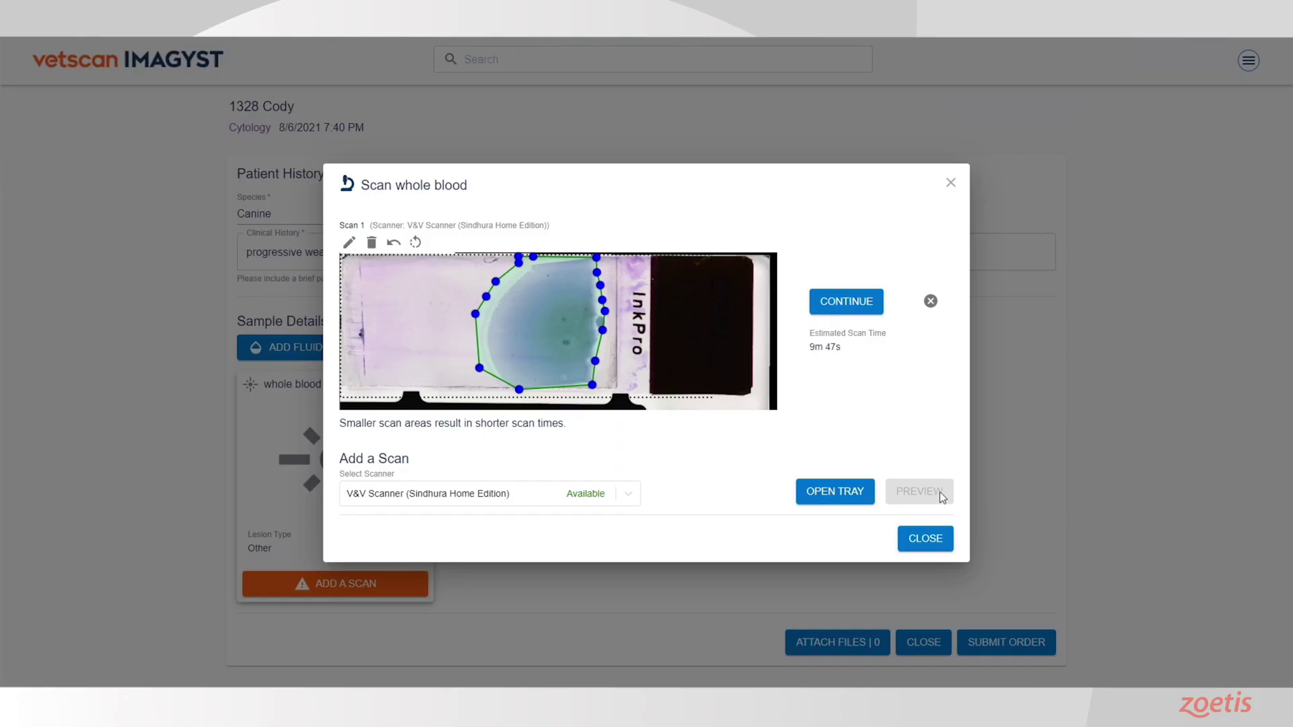
click(839, 315)
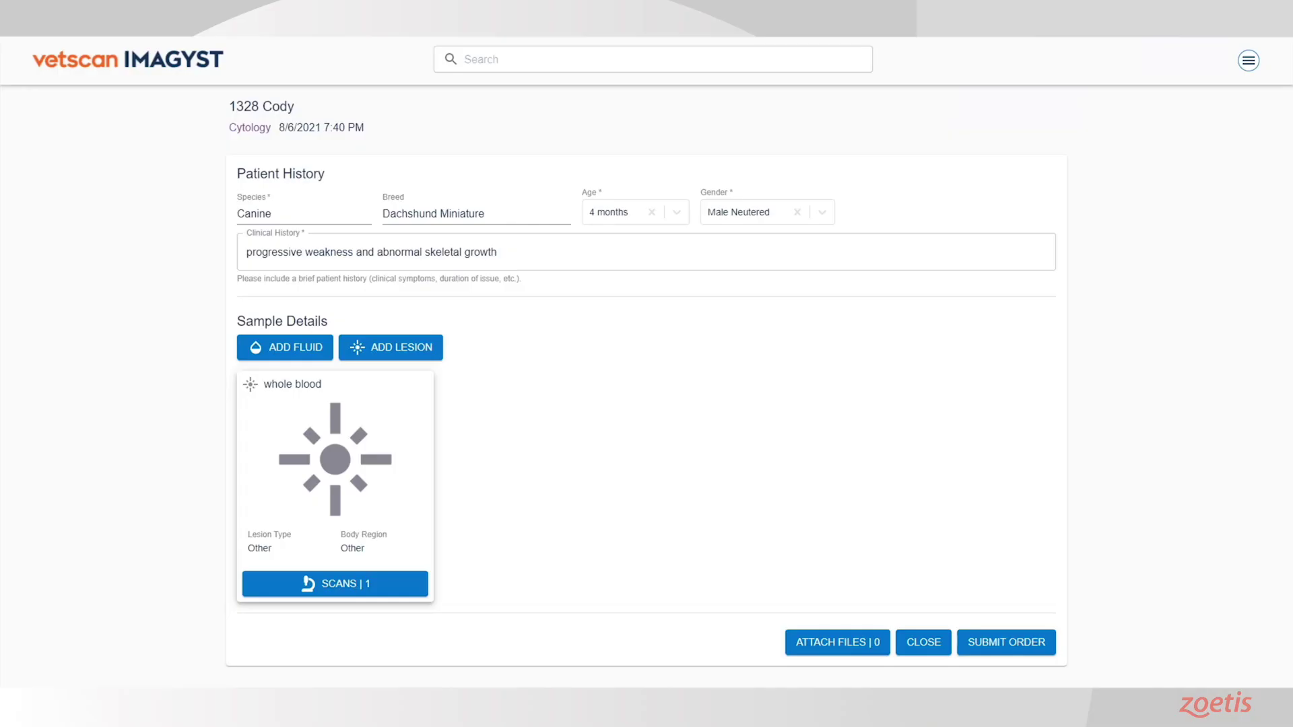
Attach cody_tumor_ear.jpg and Cody Dog Hematology.pdf to the order before submitting it
click(827, 647)
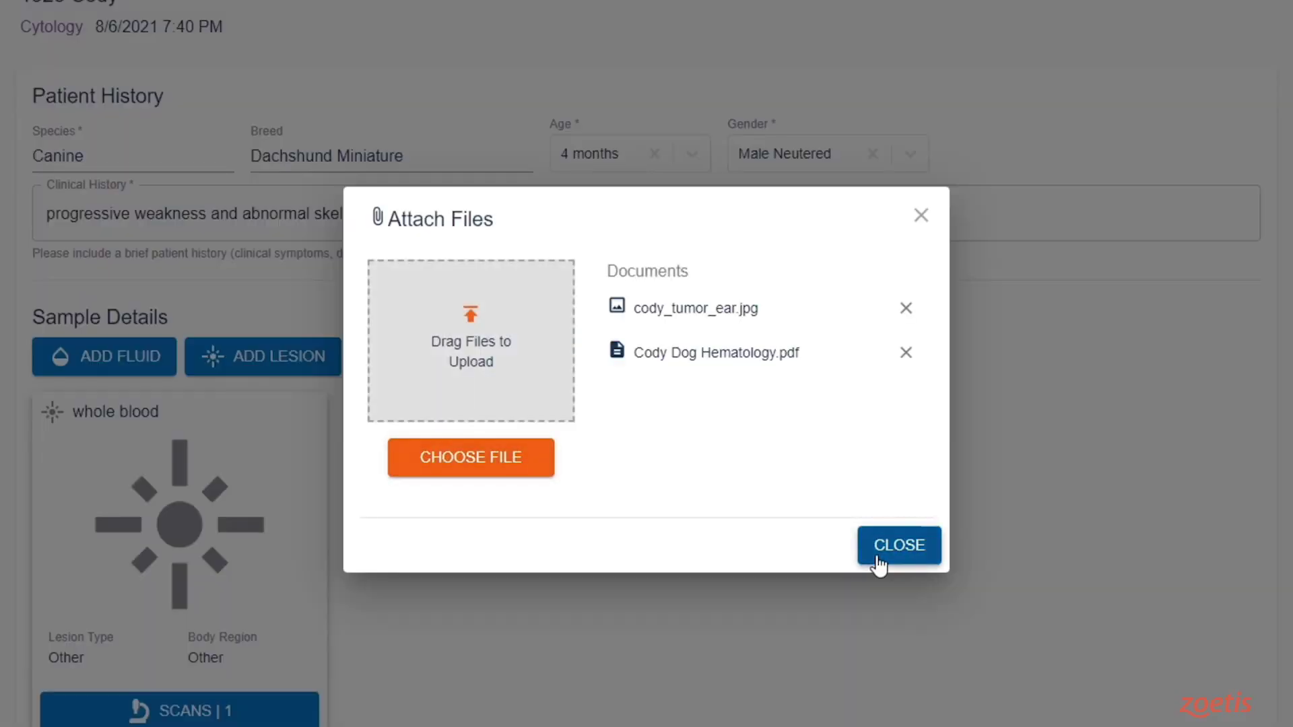
click(877, 564)
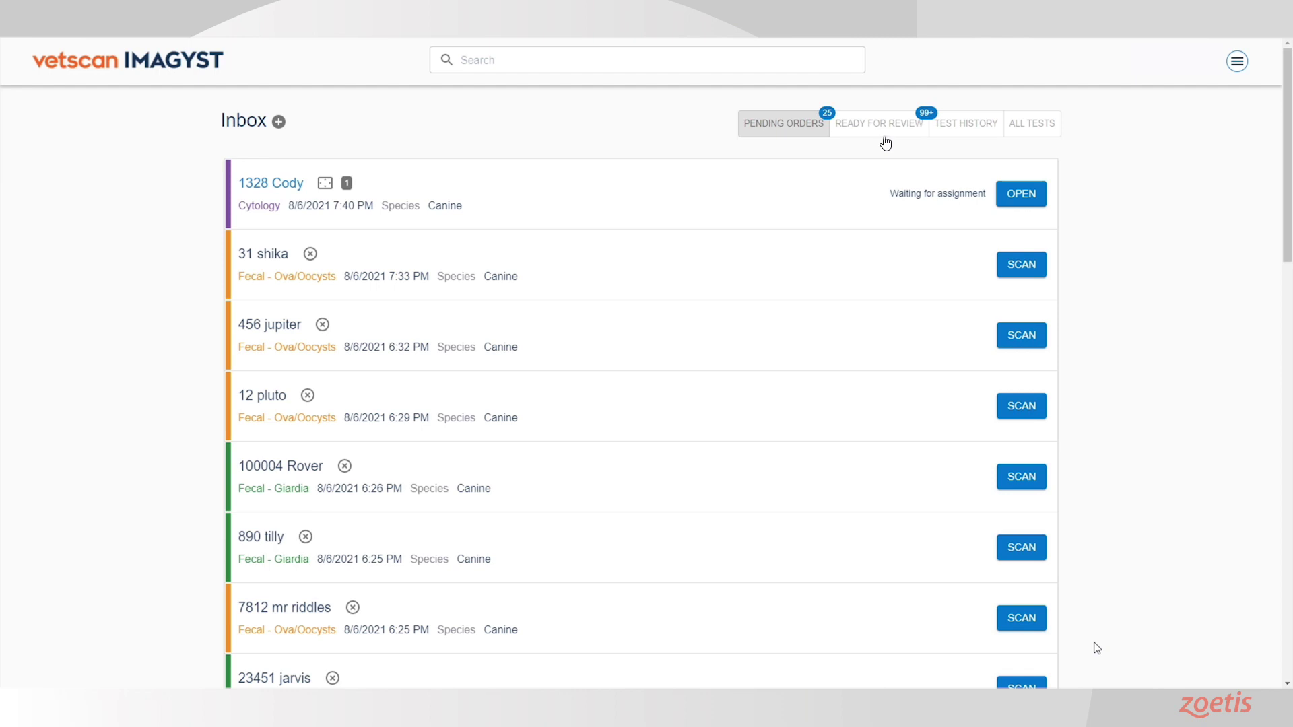
click(879, 124)
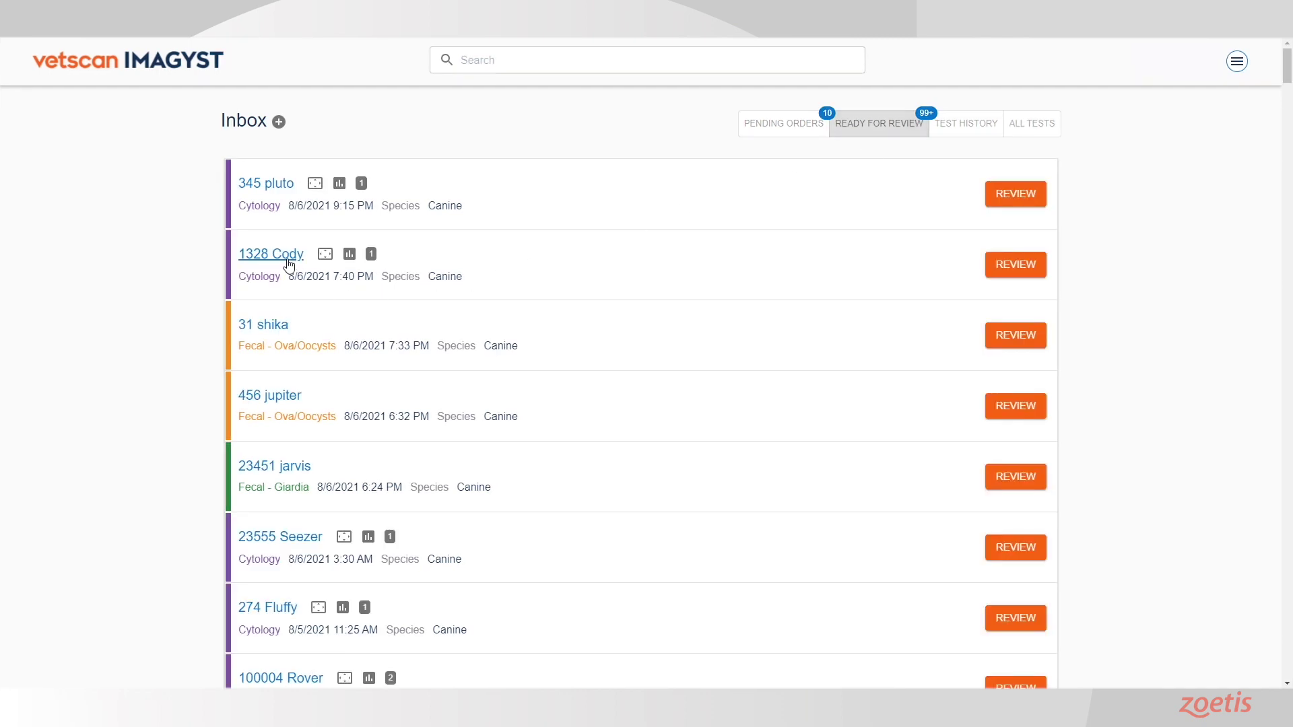
click(1016, 265)
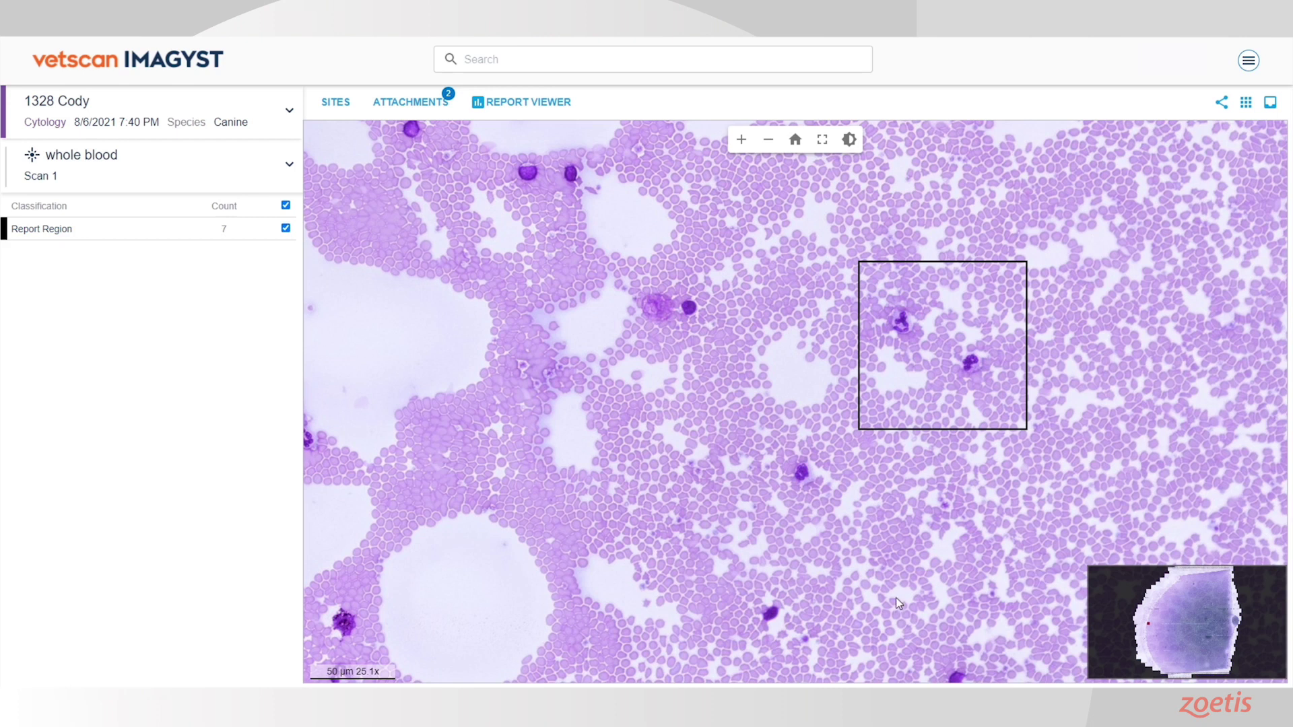
scroll(893, 598, up, 2)
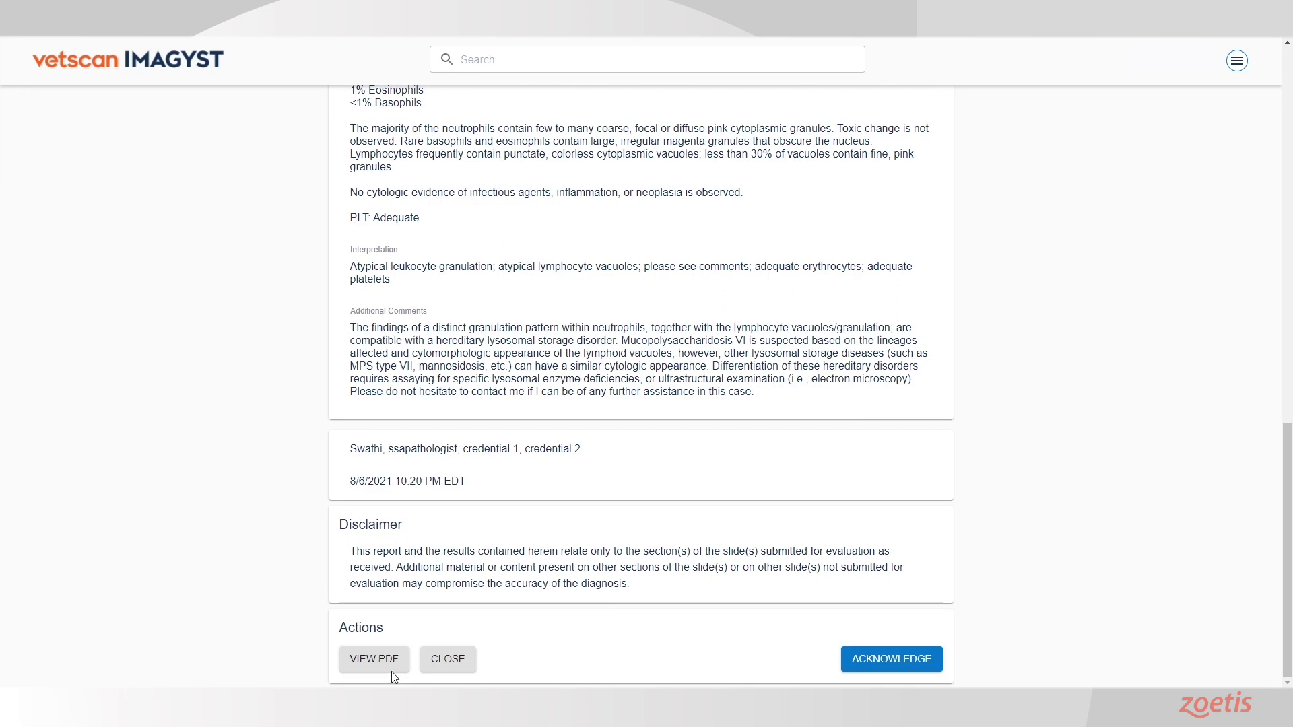
click(391, 671)
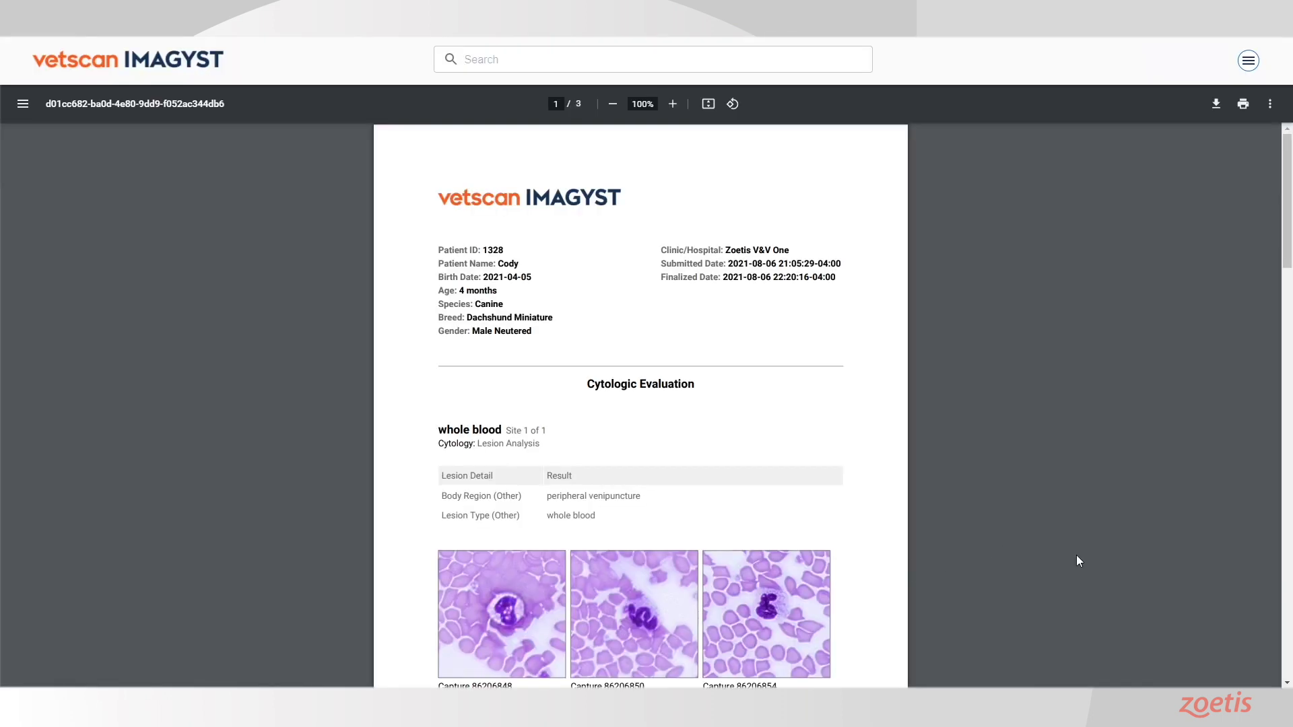
scroll(1086, 555, down, 4)
scroll(1086, 554, down, 3)
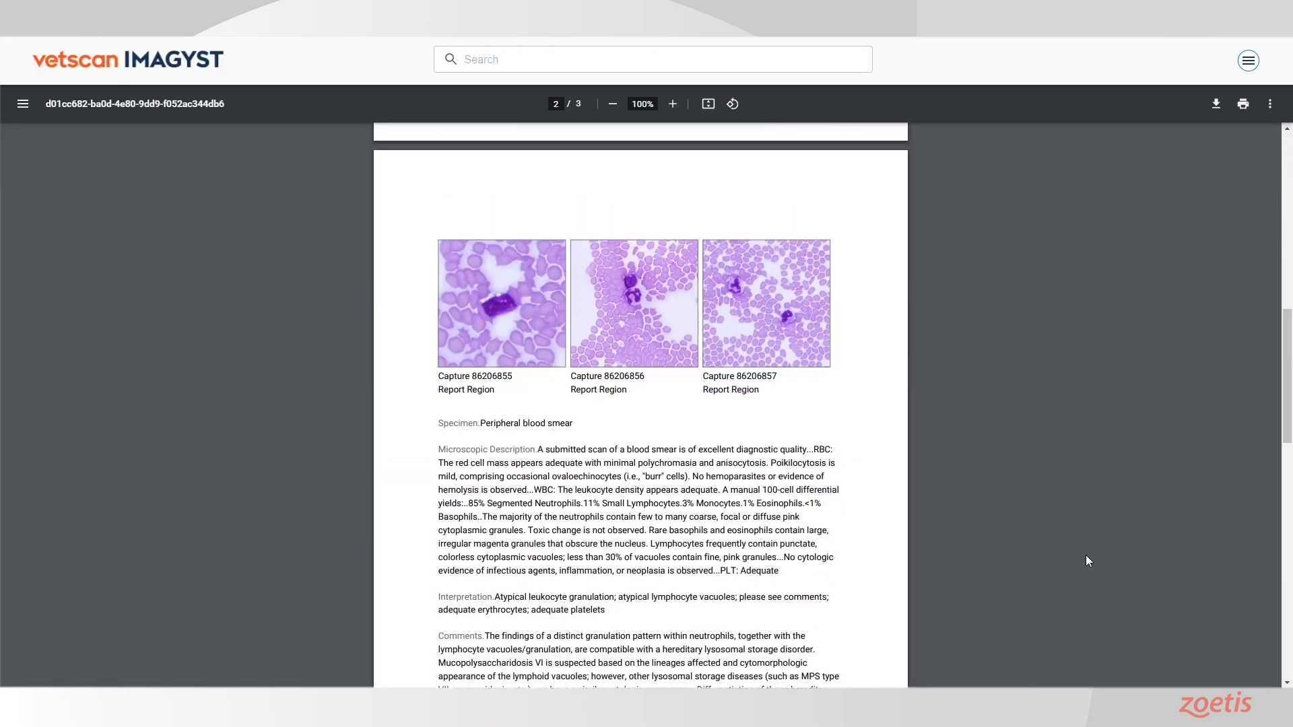
scroll(1086, 555, down, 3)
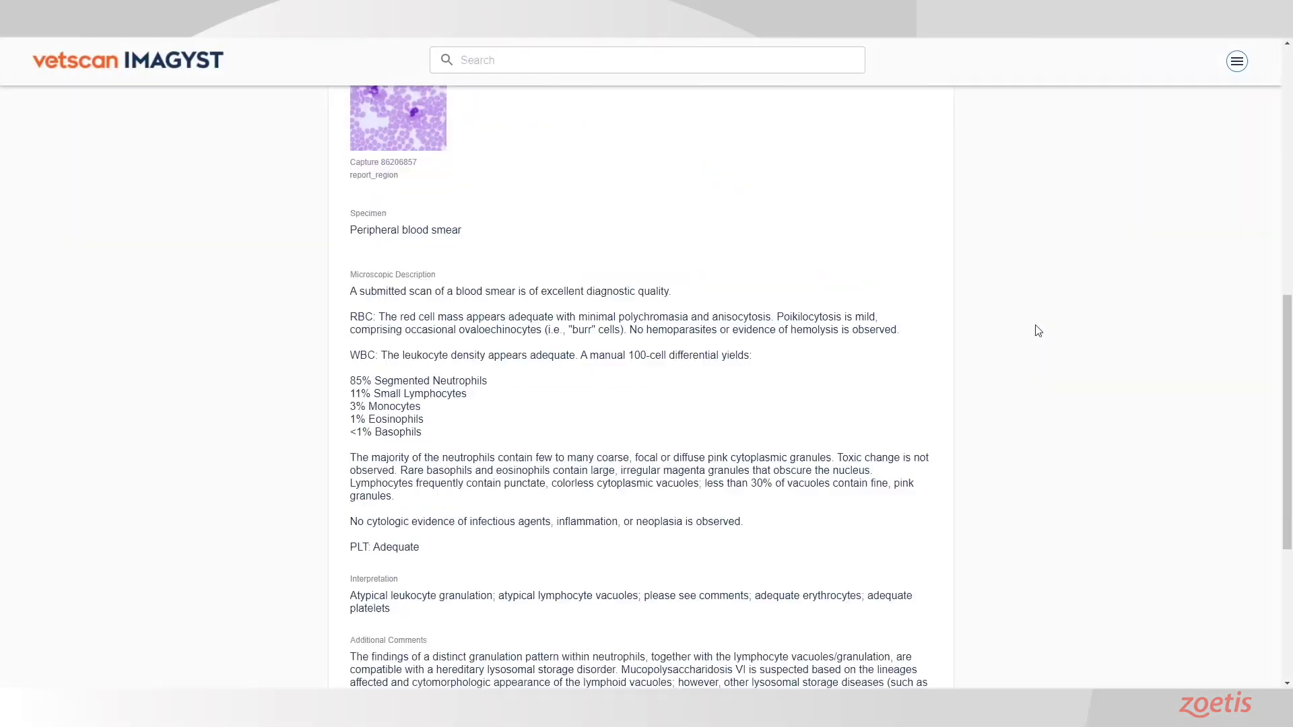
scroll(1036, 330, down, 2)
scroll(1034, 331, down, 2)
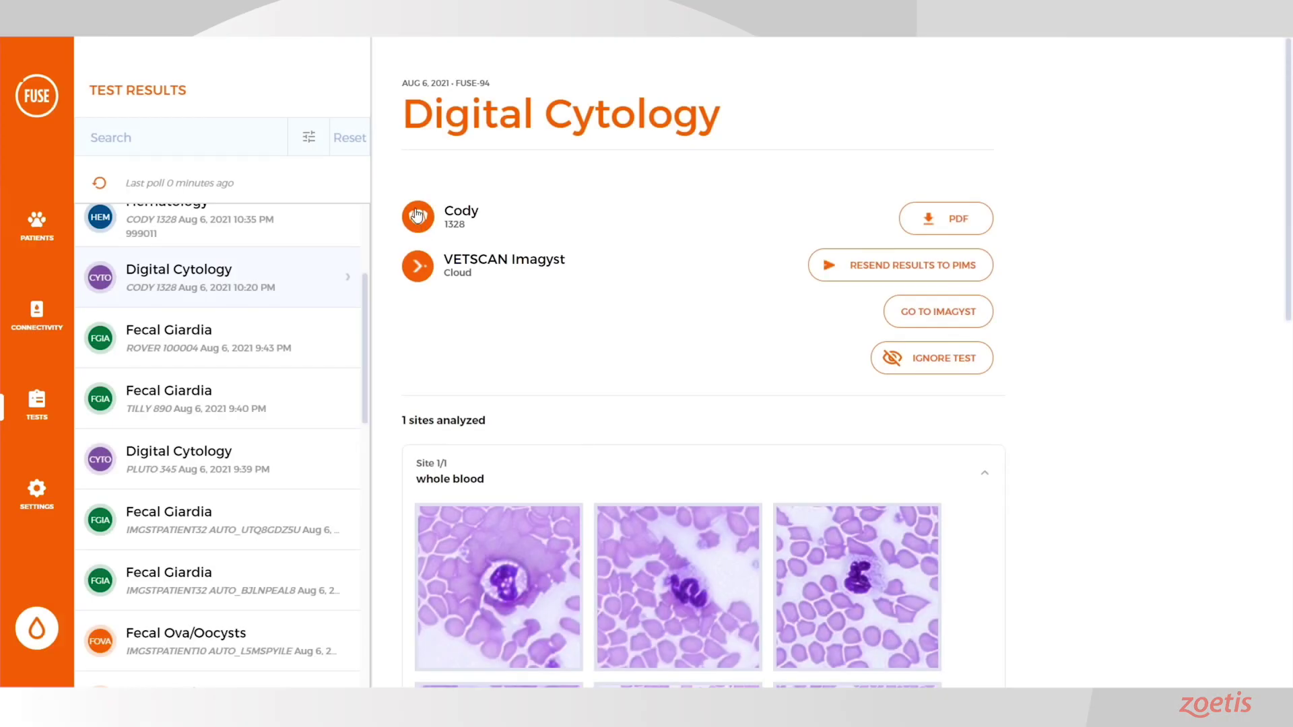
Open Cody's Digital Cytology entry in Fuse Test Results to reach his combined report
click(416, 215)
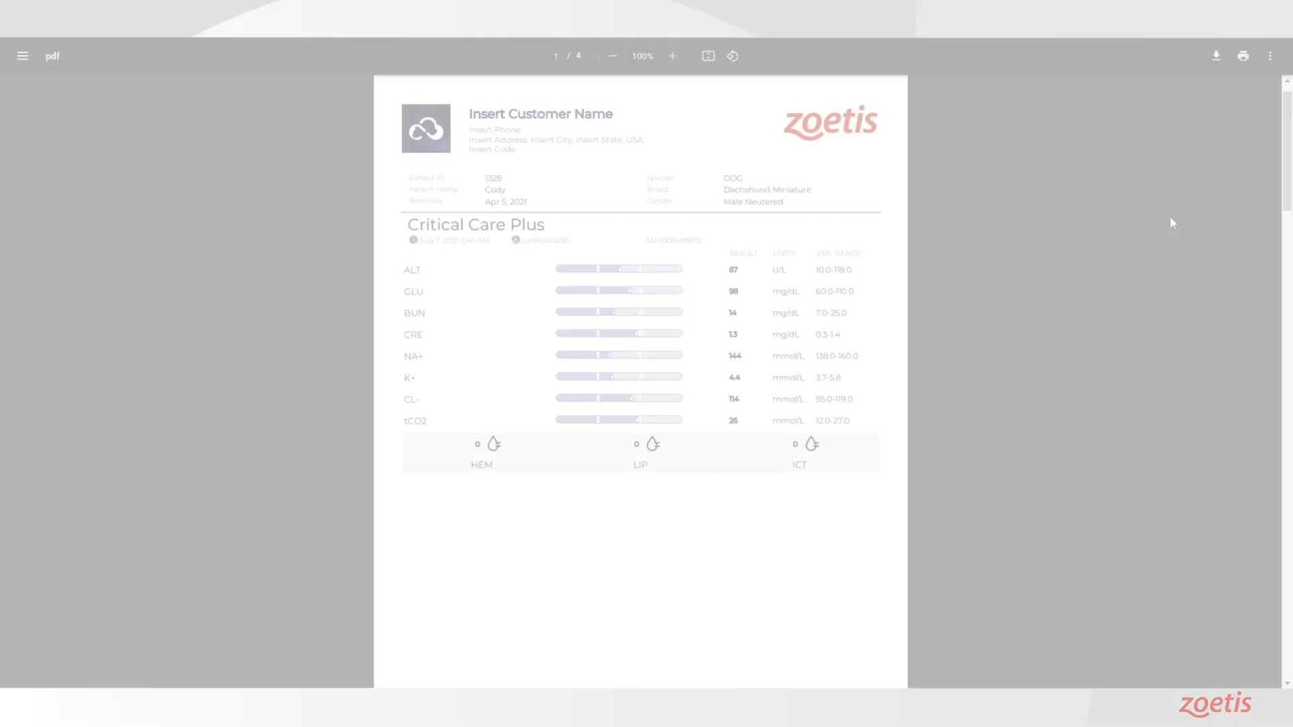
scroll(1169, 217, down, 2)
scroll(1170, 217, down, 1)
scroll(1169, 216, down, 3)
scroll(1170, 216, down, 3)
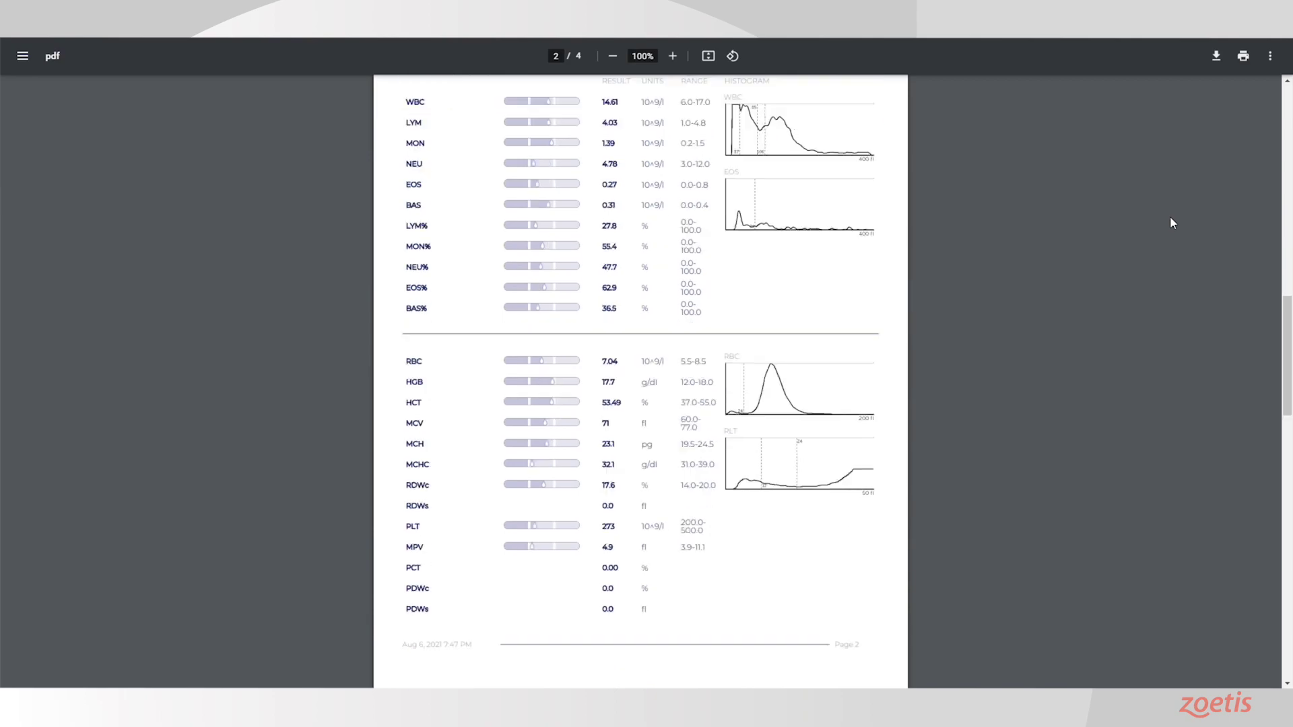
scroll(1169, 216, down, 3)
scroll(1170, 216, down, 3)
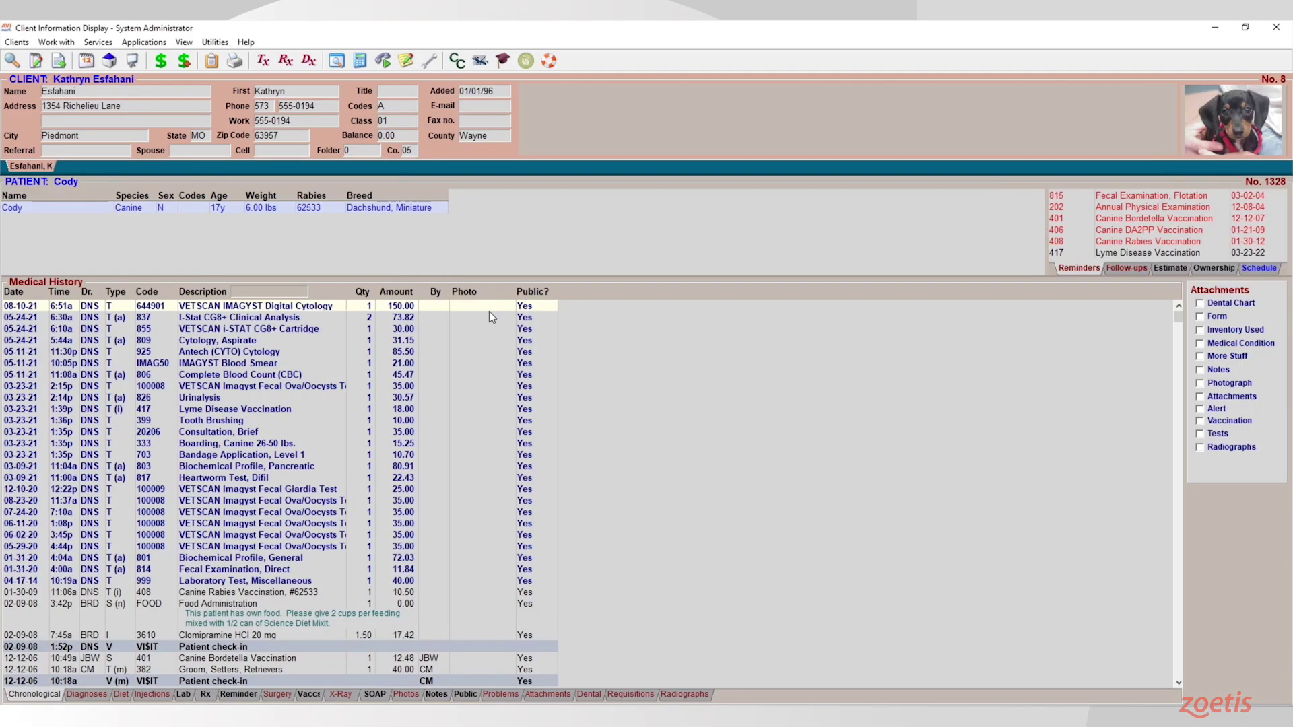